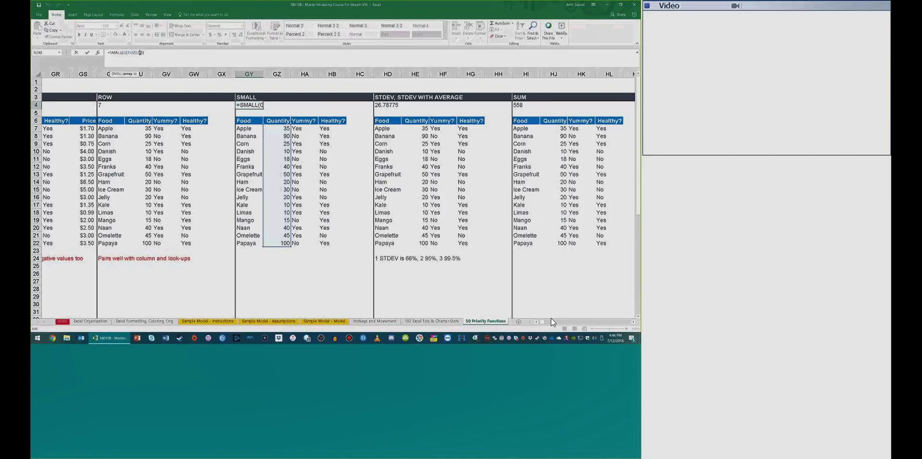
Step: Close the SMALL formula in cell GY4 and examine the STDEV formula in cell HD4
{"action": "key", "text": "Return"}
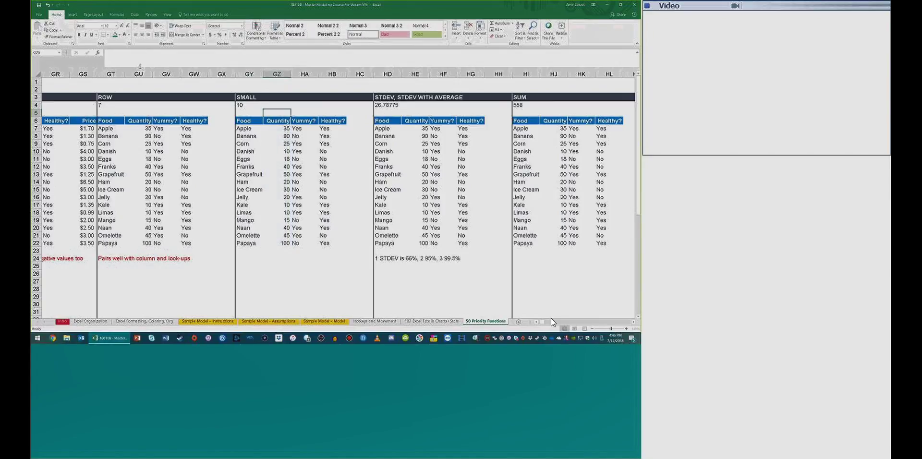
{"action": "key", "text": "Right"}
{"action": "key", "text": "Right"}
{"action": "key", "text": "Right"}
{"action": "key", "text": "Right"}
{"action": "key", "text": "Right"}
{"action": "key", "text": "Right"}
{"action": "key", "text": "Right"}
{"action": "key", "text": "Right"}
{"action": "key", "text": "Right"}
{"action": "key", "text": "Right"}
{"action": "key", "text": "Right"}
{"action": "key", "text": "Right"}
{"action": "key", "text": "Right"}
{"action": "key", "text": "Right"}
{"action": "key", "text": "Right"}
{"action": "key", "text": "Right"}
{"action": "key", "text": "Right"}
{"action": "key", "text": "Right"}
{"action": "key", "text": "Right"}
{"action": "key", "text": "Right"}
{"action": "key", "text": "Up"}
{"action": "key", "text": "Left"}
{"action": "key", "text": "Left"}
{"action": "key", "text": "Left"}
{"action": "key", "text": "Left"}
{"action": "key", "text": "Left"}
{"action": "key", "text": "Left"}
{"action": "key", "text": "Left"}
{"action": "key", "text": "Left"}
{"action": "key", "text": "Left"}
{"action": "key", "text": "Left"}
{"action": "key", "text": "Left"}
{"action": "key", "text": "Left"}
{"action": "key", "text": "Left"}
{"action": "key", "text": "Left"}
{"action": "key", "text": "Left"}
{"action": "key", "text": "Left"}
{"action": "key", "text": "Left"}
{"action": "key", "text": "Left"}
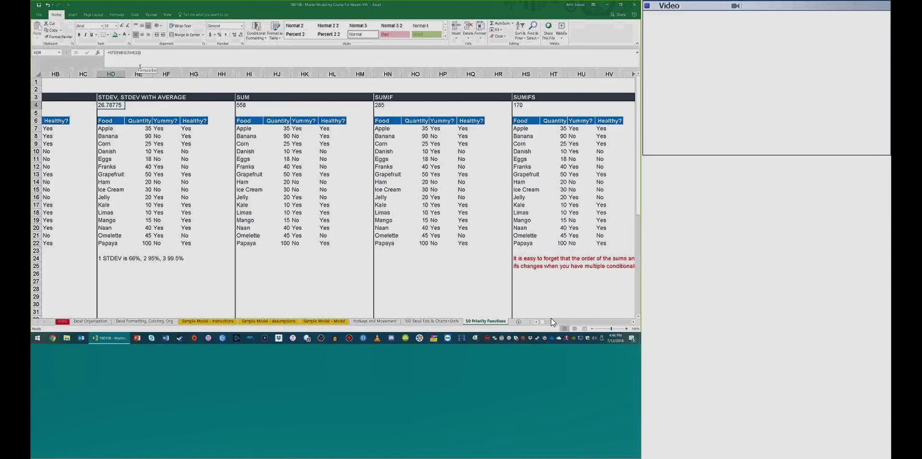
{"action": "left_click", "coordinate": [190, 236]}
{"action": "left_click", "coordinate": [185, 252]}
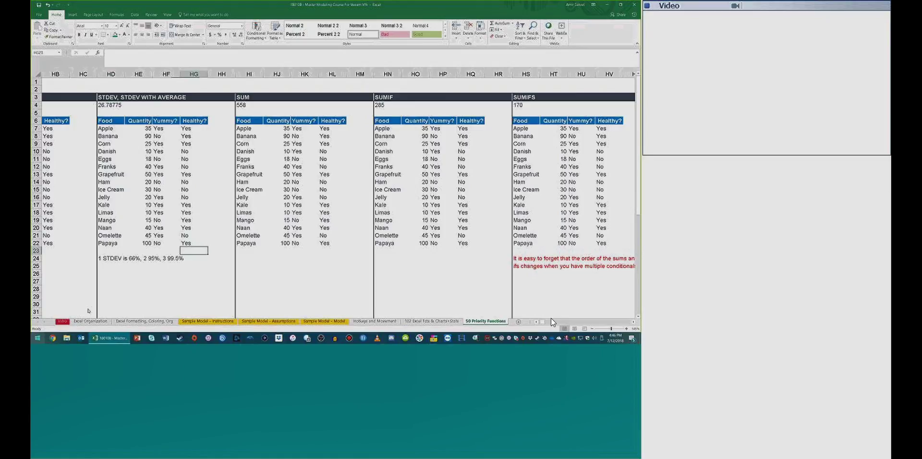
Step: Open Paint and draw a freehand bell curve with a vertical centre line and a horizontal baseline
{"action": "key", "text": "super+x"}
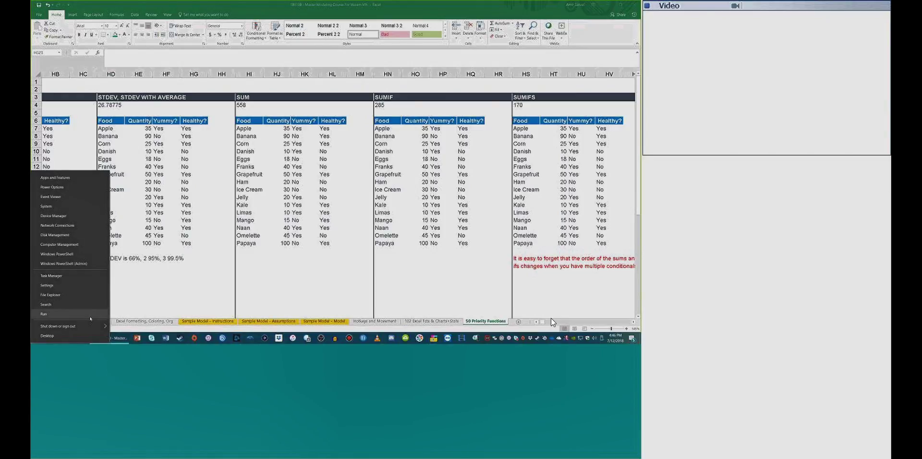
{"action": "left_click", "coordinate": [90, 316]}
{"action": "key", "text": "Return"}
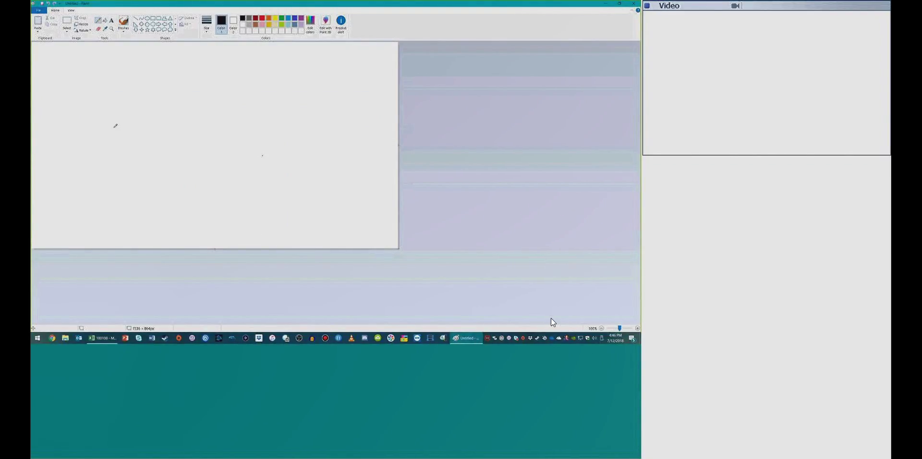
{"action": "mouse_move", "coordinate": [65, 178]}
{"action": "left_mouse_down"}
{"action": "mouse_move", "coordinate": [226, 56]}
{"action": "mouse_move", "coordinate": [257, 115]}
{"action": "mouse_move", "coordinate": [357, 171]}
{"action": "left_mouse_up"}
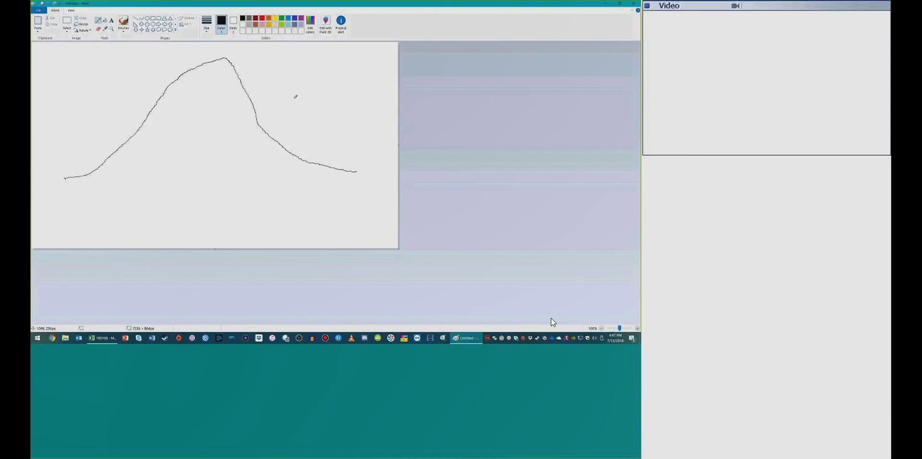
{"action": "left_click_drag", "start_coordinate": [211, 63], "coordinate": [218, 174]}
{"action": "left_click_drag", "start_coordinate": [63, 177], "coordinate": [362, 170]}
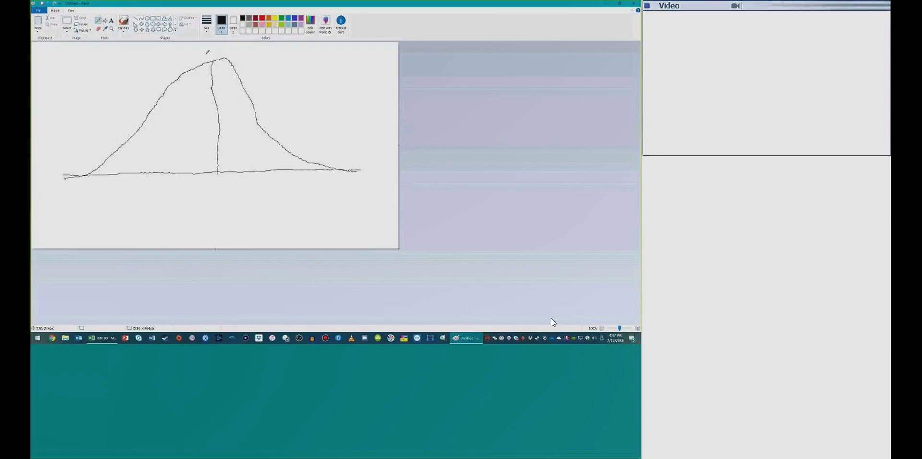
Step: Draw vertical divider lines under the bell curve on both sides of the centre and near both tails
{"action": "left_click_drag", "start_coordinate": [249, 93], "coordinate": [263, 182]}
{"action": "left_click_drag", "start_coordinate": [161, 98], "coordinate": [170, 174]}
{"action": "left_click_drag", "start_coordinate": [102, 164], "coordinate": [107, 173]}
{"action": "left_click_drag", "start_coordinate": [315, 164], "coordinate": [317, 171]}
{"action": "left_click_drag", "start_coordinate": [97, 170], "coordinate": [100, 166]}
{"action": "left_click", "coordinate": [634, 4]}
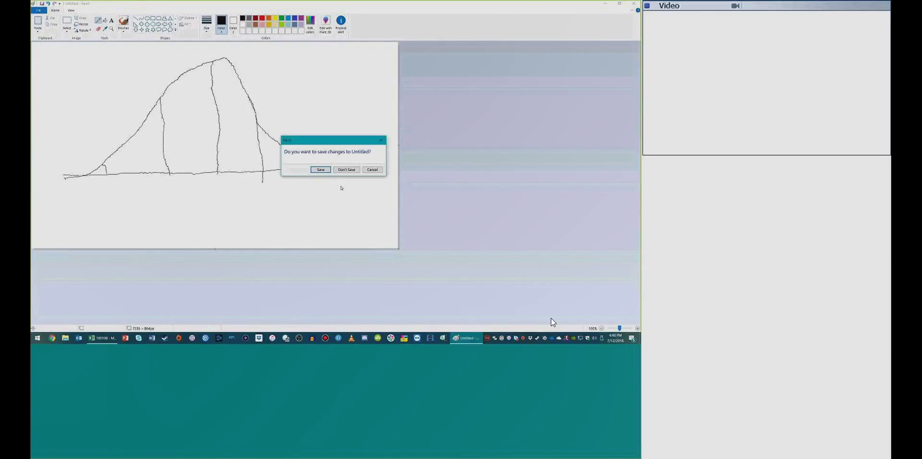
{"action": "left_click", "coordinate": [372, 169]}
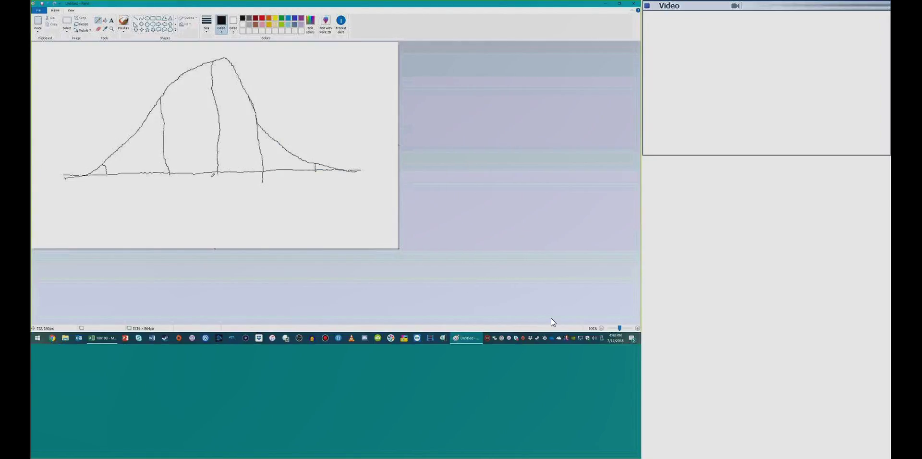
Step: Add the text label "Mean" below the baseline at the bell curve's centre line
{"action": "left_click", "coordinate": [111, 20]}
{"action": "left_click", "coordinate": [204, 190]}
{"action": "type", "text": "Mean"}
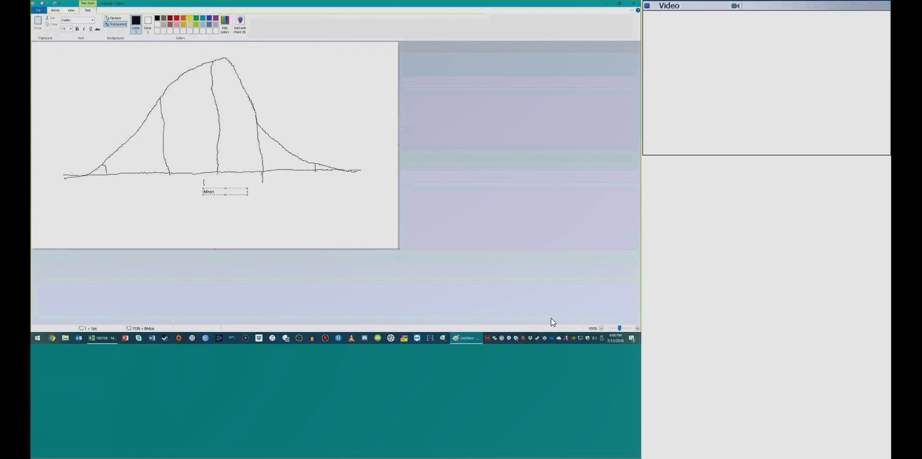
{"action": "left_click", "coordinate": [310, 218]}
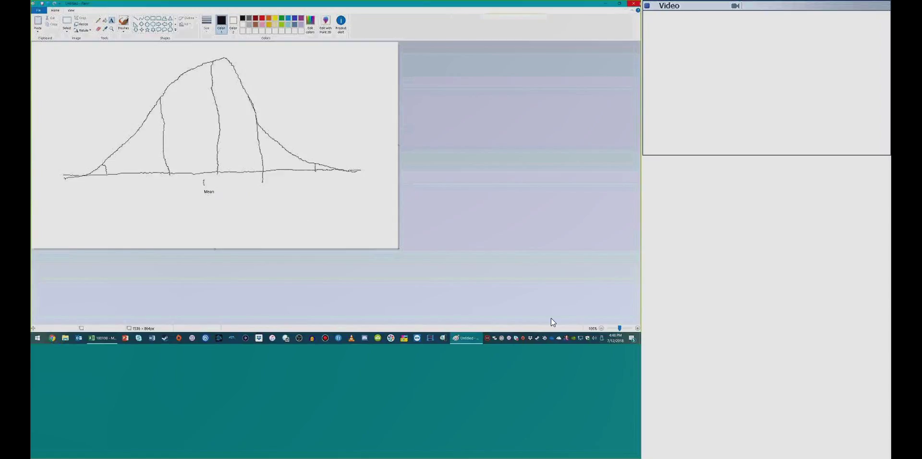
Step: Close Paint without saving the drawing and return to the Excel worksheet
{"action": "left_click", "coordinate": [634, 4]}
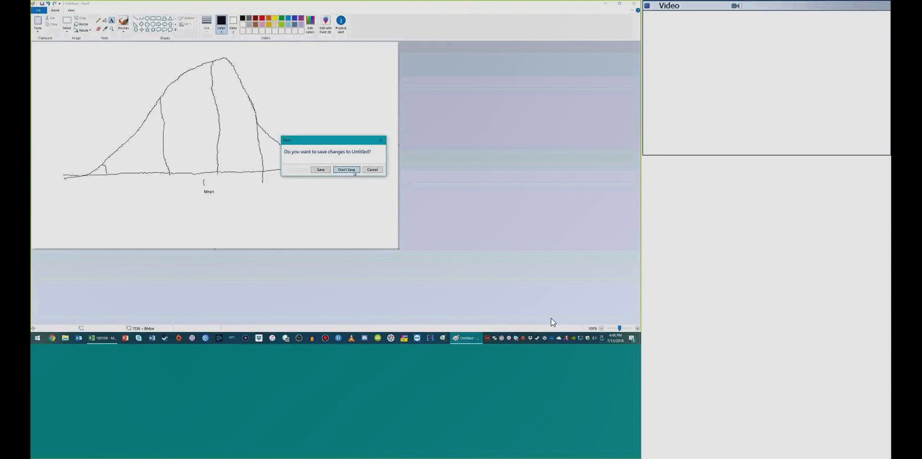
{"action": "left_click", "coordinate": [353, 171]}
{"action": "left_click", "coordinate": [287, 260]}
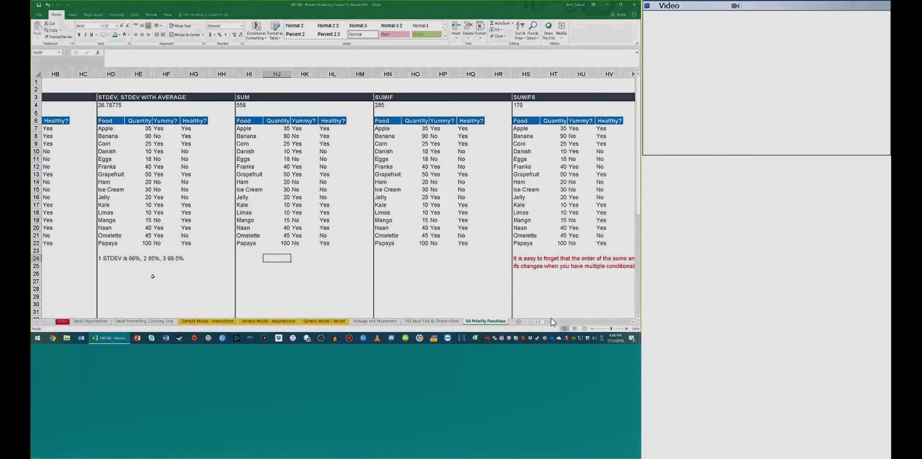
Step: Select cell HE26 below the note under the STDEV table
{"action": "scroll", "coordinate": [153, 277], "scroll_direction": "down", "scroll_amount": 3}
{"action": "left_click", "coordinate": [111, 250]}
{"action": "left_click", "coordinate": [144, 245]}
{"action": "key", "text": "Down"}
{"action": "type", "text": "=med"}
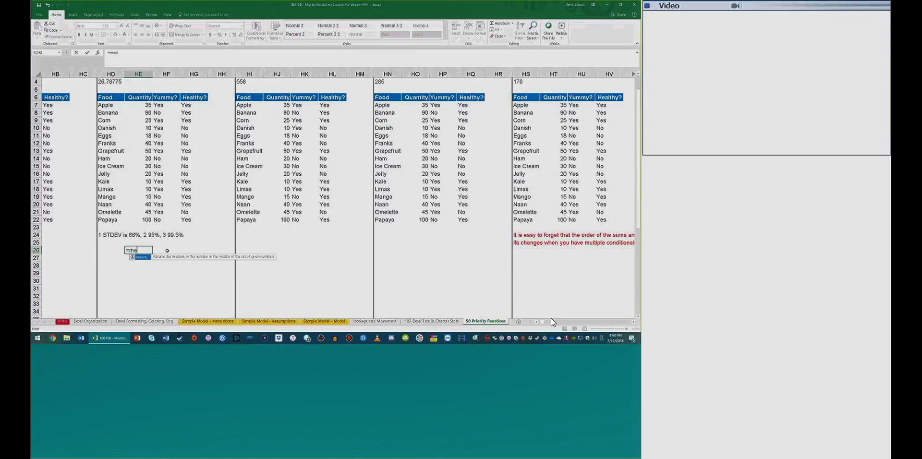
{"action": "key", "text": "BackSpace"}
{"action": "type", "text": "an("}
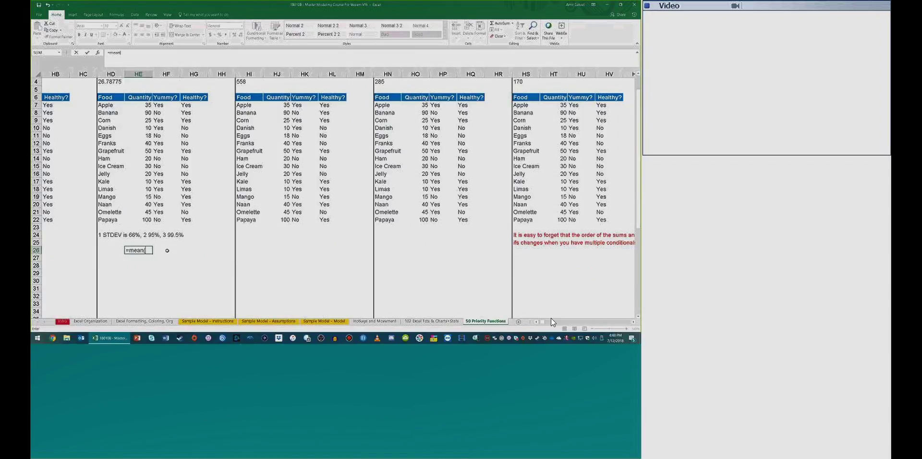
{"action": "key", "text": "Up"}
{"action": "key", "text": "Up"}
{"action": "key", "text": "Up"}
{"action": "key", "text": "Up"}
{"action": "key", "text": "Up"}
{"action": "key", "text": "Up"}
{"action": "key", "text": "Up"}
{"action": "key", "text": "Up"}
{"action": "key", "text": "Up"}
{"action": "key", "text": "Up"}
{"action": "key", "text": "Up"}
{"action": "key", "text": "Up"}
{"action": "key", "text": "Up"}
{"action": "key", "text": "Up"}
{"action": "key", "text": "Up"}
{"action": "key", "text": "BackSpace"}
{"action": "key", "text": "BackSpace"}
{"action": "key", "text": "BackSpace"}
{"action": "key", "text": "BackSpace"}
{"action": "key", "text": "BackSpace"}
{"action": "key", "text": "BackSpace"}
{"action": "key", "text": "BackSpace"}
{"action": "key", "text": "BackSpace"}
{"action": "key", "text": "BackSpace"}
Step: Enter an AVERAGE formula in cell HE26 over the STDEV table's Quantity values, HE7:HE22
{"action": "type", "text": "aveare"}
{"action": "key", "text": "BackSpace"}
{"action": "key", "text": "BackSpace"}
{"action": "key", "text": "BackSpace"}
{"action": "type", "text": "rage("}
{"action": "key", "text": "Up"}
{"action": "key", "text": "Up"}
{"action": "key", "text": "Up"}
{"action": "key", "text": "Up"}
{"action": "key", "text": "Up"}
{"action": "key", "text": "Up"}
{"action": "key", "text": "Up"}
{"action": "key", "text": "Up"}
{"action": "key", "text": "Up"}
{"action": "key", "text": "Up"}
{"action": "key", "text": "Up"}
{"action": "key", "text": "Up"}
{"action": "key", "text": "Up"}
{"action": "key", "text": "Up"}
{"action": "key", "text": "Up"}
{"action": "key", "text": "Up"}
{"action": "key", "text": "Up"}
{"action": "key", "text": "Up"}
{"action": "key", "text": "Up"}
{"action": "key", "text": "F8"}
{"action": "key", "text": "Up"}
{"action": "key", "text": "Up"}
{"action": "key", "text": "Up"}
{"action": "key", "text": "Down"}
{"action": "key", "text": "Down"}
{"action": "key", "text": "Down"}
{"action": "key", "text": "Down"}
{"action": "key", "text": "Down"}
{"action": "key", "text": "Down"}
{"action": "key", "text": "Down"}
{"action": "key", "text": "Down"}
{"action": "key", "text": "Down"}
{"action": "key", "text": "Down"}
{"action": "key", "text": "Down"}
{"action": "key", "text": "Down"}
{"action": "key", "text": "Down"}
{"action": "key", "text": "Down"}
{"action": "key", "text": "Down"}
{"action": "key", "text": "Down"}
{"action": "key", "text": "Down"}
{"action": "key", "text": "Down"}
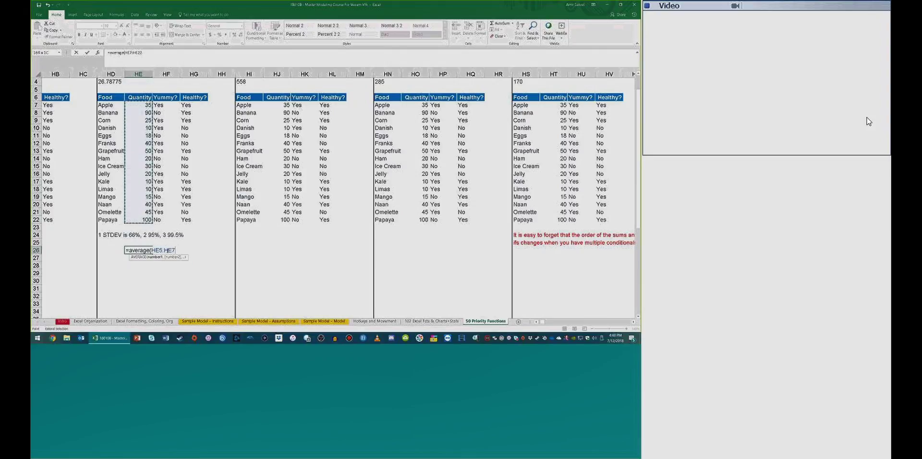
{"action": "type", "text": ")"}
{"action": "key", "text": "Return"}
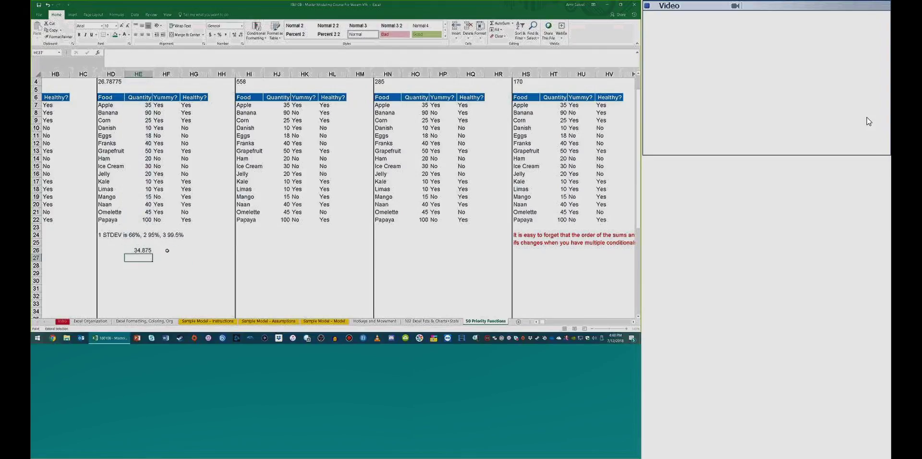
Step: Enter a STDEV formula in cell HE27 over the STDEV table's Quantity values, starting at HE7
{"action": "type", "text": "=stdev("}
{"action": "key", "text": "Up"}
{"action": "key", "text": "Up"}
{"action": "key", "text": "Up"}
{"action": "key", "text": "Up"}
{"action": "key", "text": "Up"}
{"action": "key", "text": "Up"}
{"action": "key", "text": "Up"}
{"action": "key", "text": "Up"}
{"action": "key", "text": "Up"}
{"action": "key", "text": "Up"}
{"action": "key", "text": "Up"}
{"action": "key", "text": "Up"}
{"action": "key", "text": "Up"}
{"action": "key", "text": "Up"}
{"action": "key", "text": "Up"}
{"action": "key", "text": "Up"}
{"action": "key", "text": "Up"}
{"action": "key", "text": "Up"}
{"action": "key", "text": "Up"}
{"action": "key", "text": "Up"}
{"action": "key", "text": "shift+Down"}
{"action": "key", "text": "shift+Up"}
{"action": "key", "text": "shift+Down"}
{"action": "key", "text": "shift+Down"}
{"action": "key", "text": "shift+Down"}
{"action": "key", "text": "shift+Down"}
{"action": "key", "text": "shift+Down"}
{"action": "key", "text": "shift+Down"}
{"action": "key", "text": "shift+Down"}
{"action": "key", "text": "shift+Down"}
{"action": "key", "text": "shift+Down"}
{"action": "key", "text": "shift+Down"}
{"action": "key", "text": "shift+Down"}
{"action": "key", "text": "shift+Down"}
{"action": "key", "text": "shift+Down"}
{"action": "key", "text": "shift+Down"}
{"action": "key", "text": "shift+Down"}
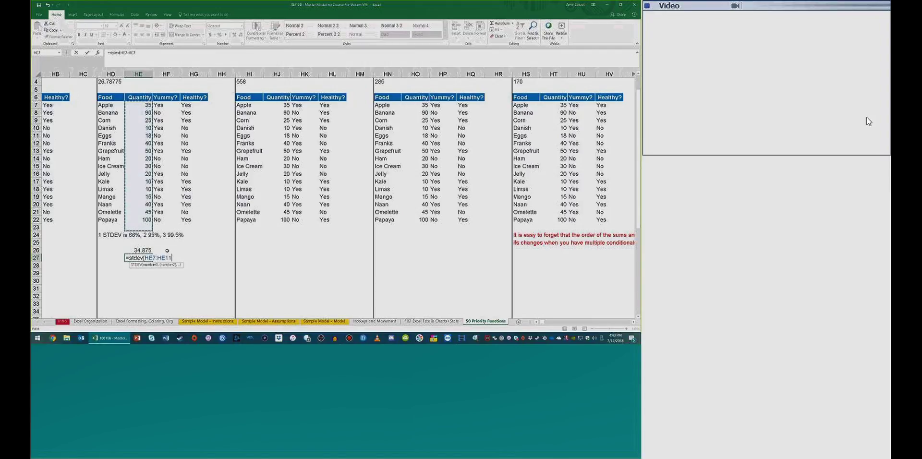
{"action": "key", "text": "Return"}
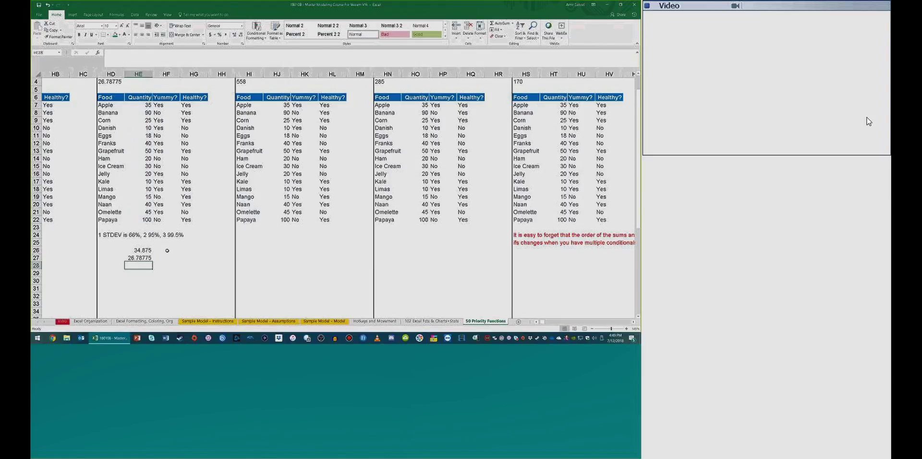
Step: Calculate one standard deviation either side of the mean, entering =HE26-HE27 in cell HF26 and =HE26+HE27 in HF27
{"action": "key", "text": "Up"}
{"action": "key", "text": "Up"}
{"action": "key", "text": "Right"}
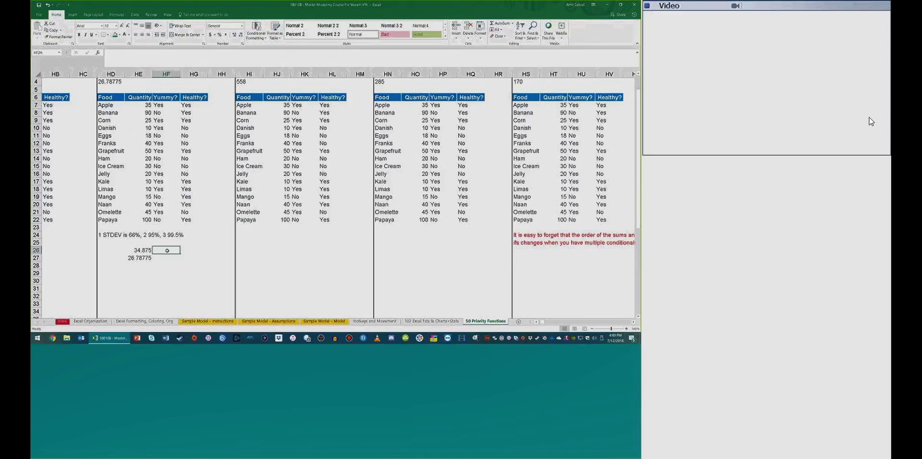
{"action": "type", "text": "=HE26-HE27"}
{"action": "key", "text": "Return"}
{"action": "type", "text": "=HE26+HE27"}
{"action": "key", "text": "Return"}
{"action": "key", "text": "Up"}
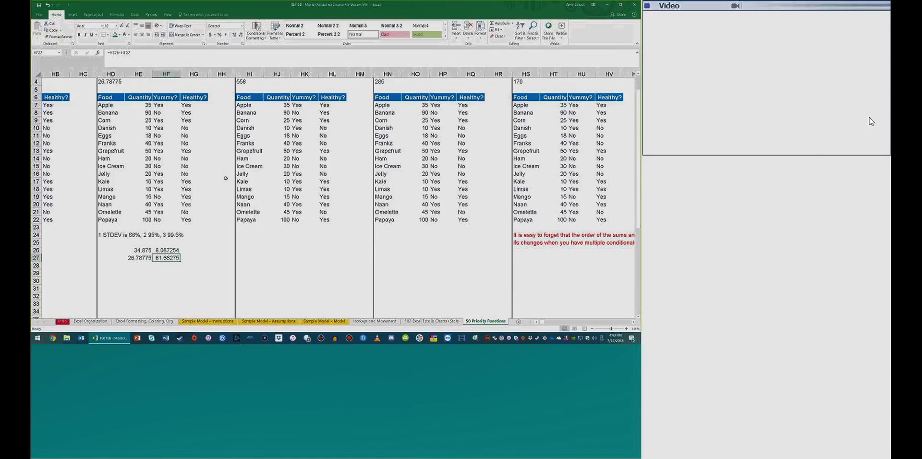
Step: Enter =HE27+HF27 in cell HF28 to calculate the upper bound at two standard deviations above the mean
{"action": "key", "text": "Return"}
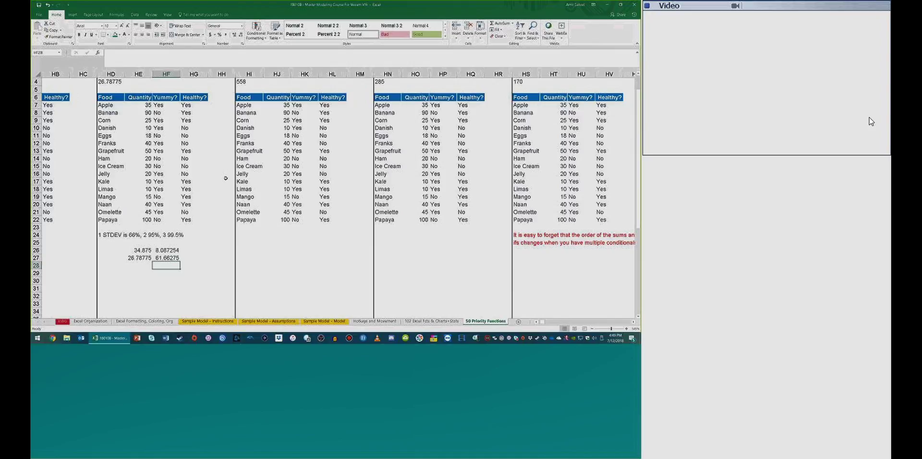
{"action": "type", "text": "="}
{"action": "key", "text": "Left"}
{"action": "key", "text": "Up"}
{"action": "type", "text": "+"}
{"action": "key", "text": "Up"}
{"action": "key", "text": "Return"}
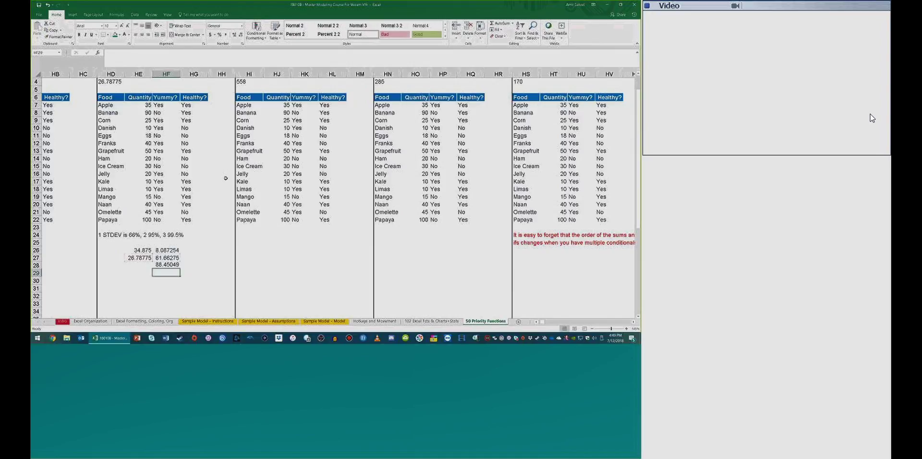
Step: Select the Papaya and Banana quantities in the STDEV table together, cells HE22 and HE8
{"action": "left_click", "coordinate": [147, 217]}
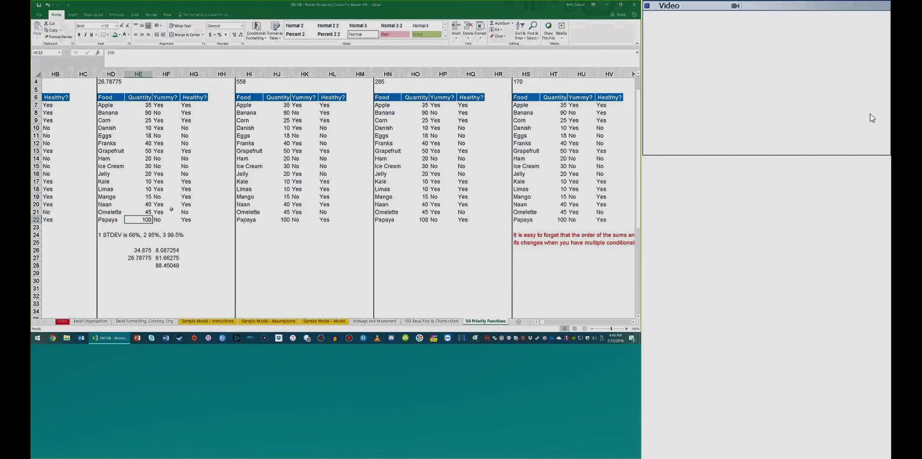
{"action": "left_click", "coordinate": [145, 111], "text": "ctrl"}
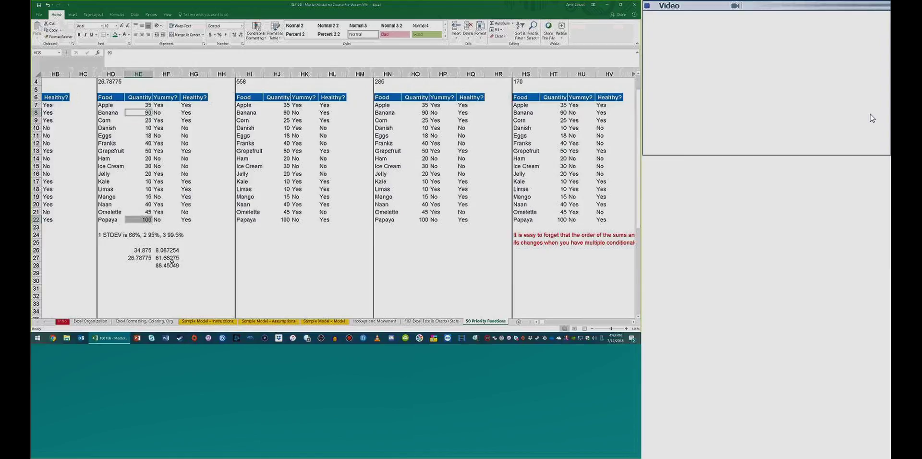